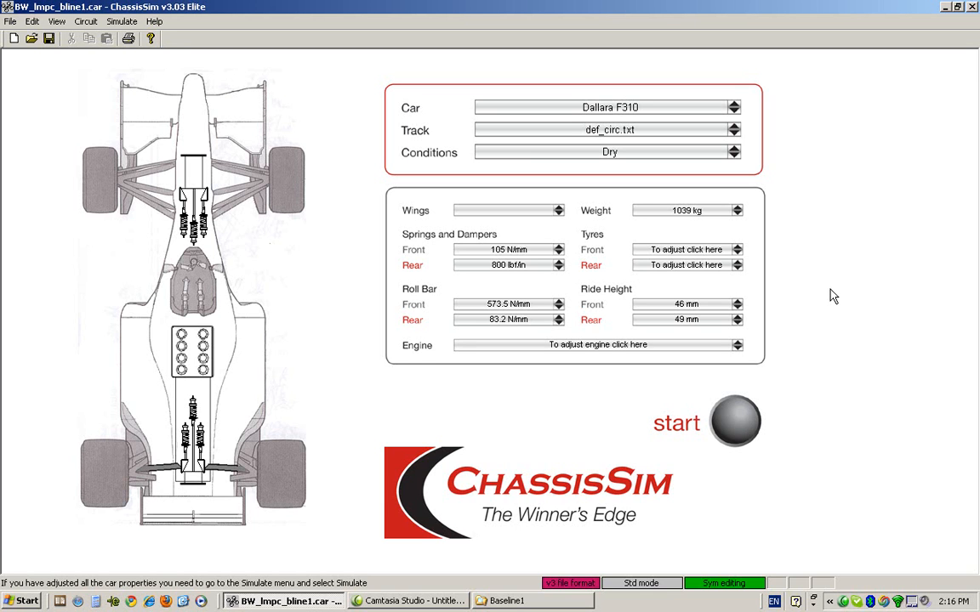
- Open the aerodynamic modelling setup and import baseline1.txt from the Baseline1 folder as the monster file
left_click(10, 23)
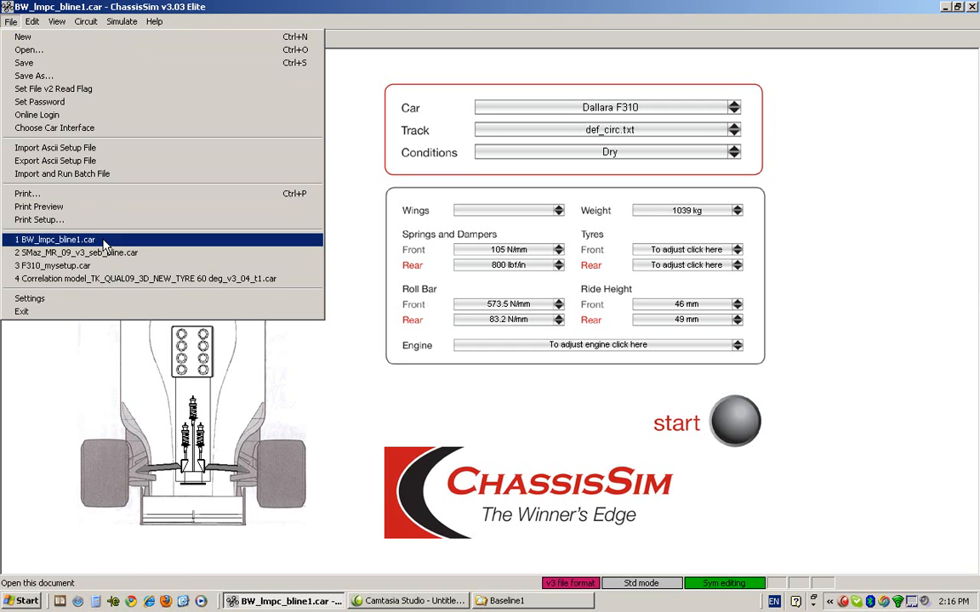
left_click(262, 248)
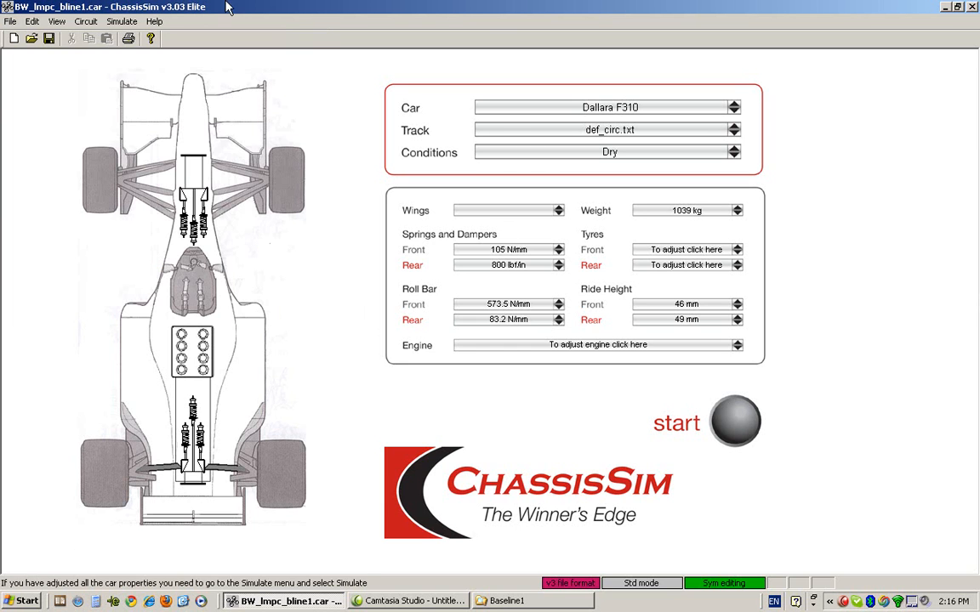
left_click(121, 22)
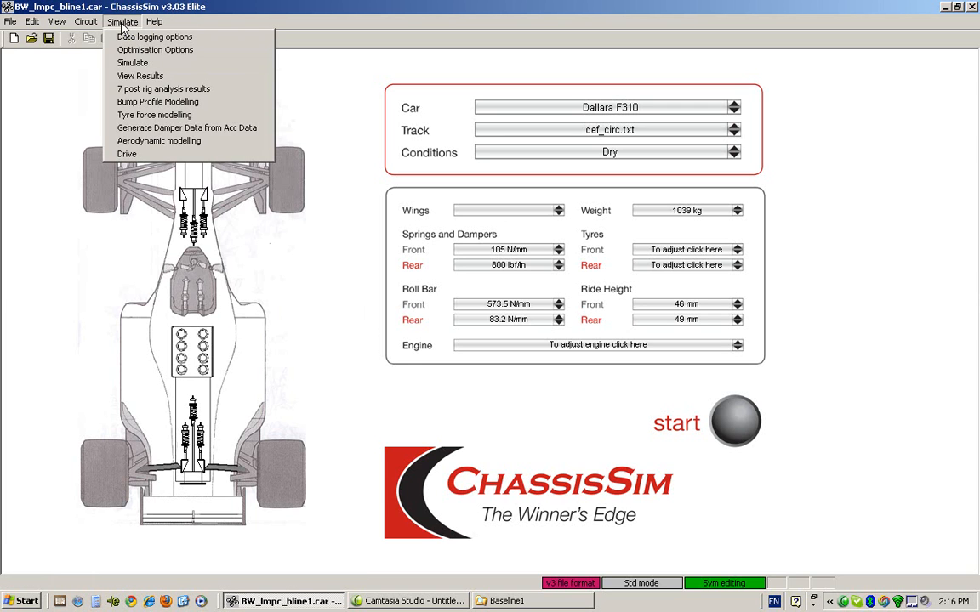
left_click(181, 141)
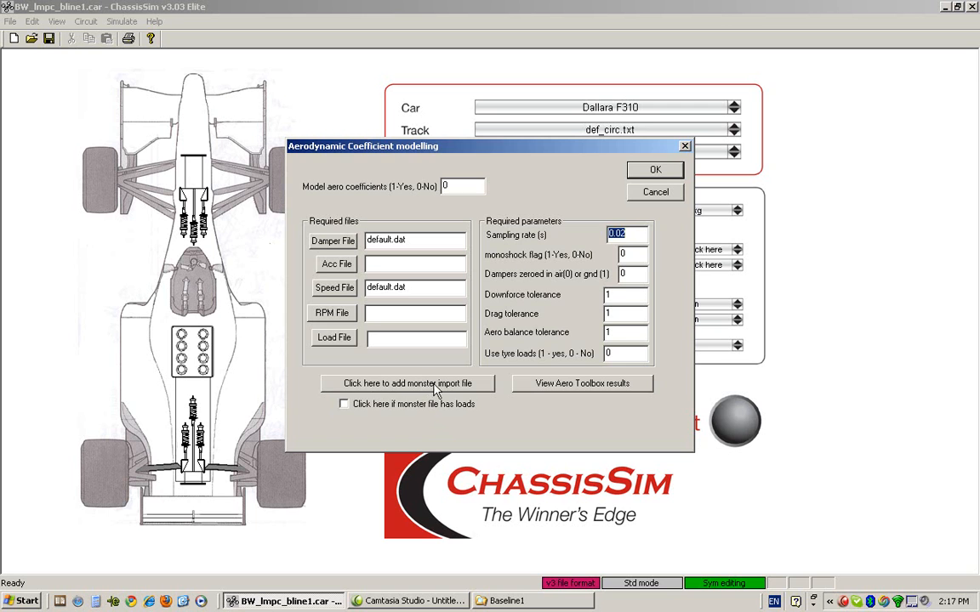
left_click(431, 385)
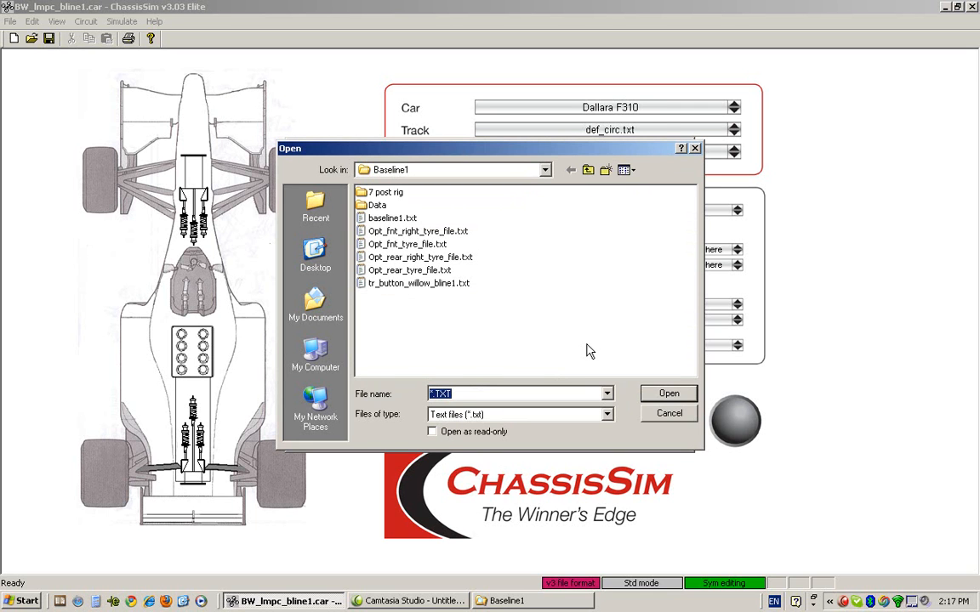
double_click(385, 220)
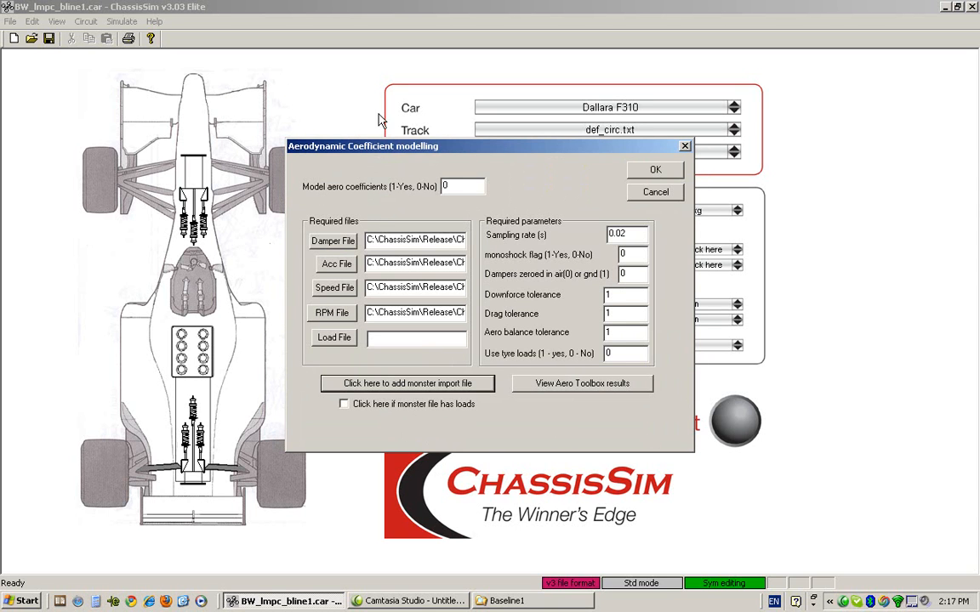
- Flag the monster file as containing loads and dismiss the repeated file import
left_click(343, 405)
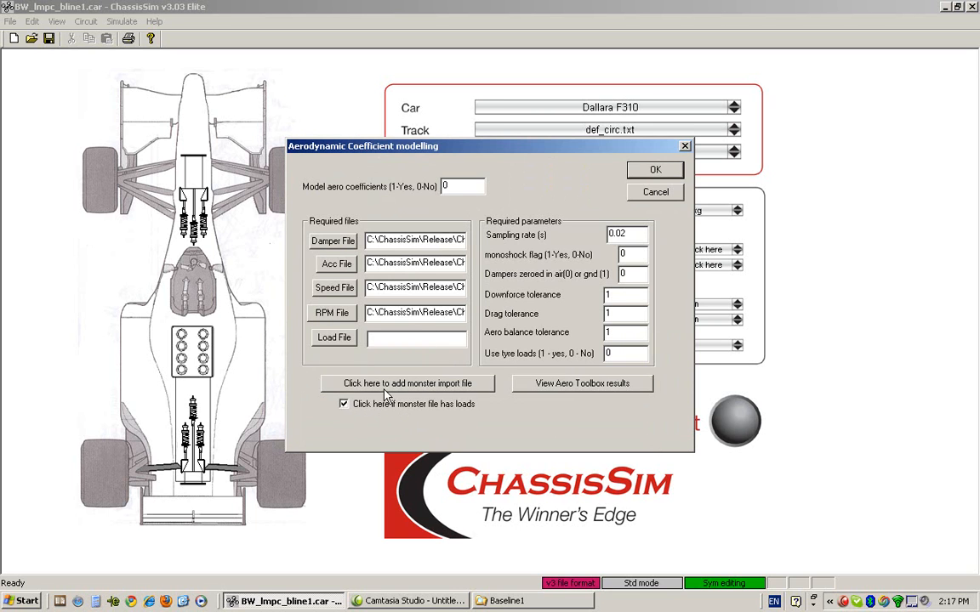
left_click(388, 389)
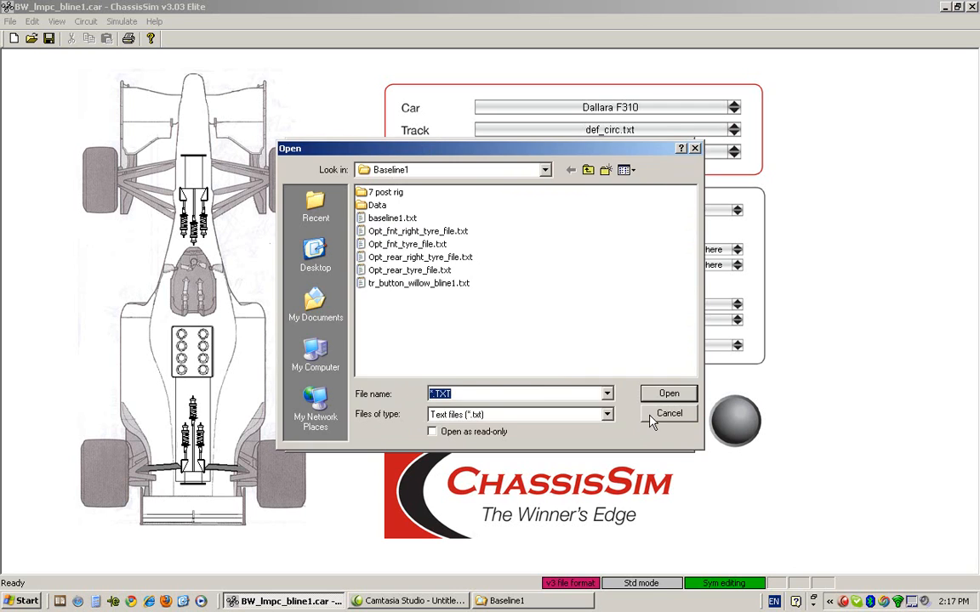
left_click(666, 415)
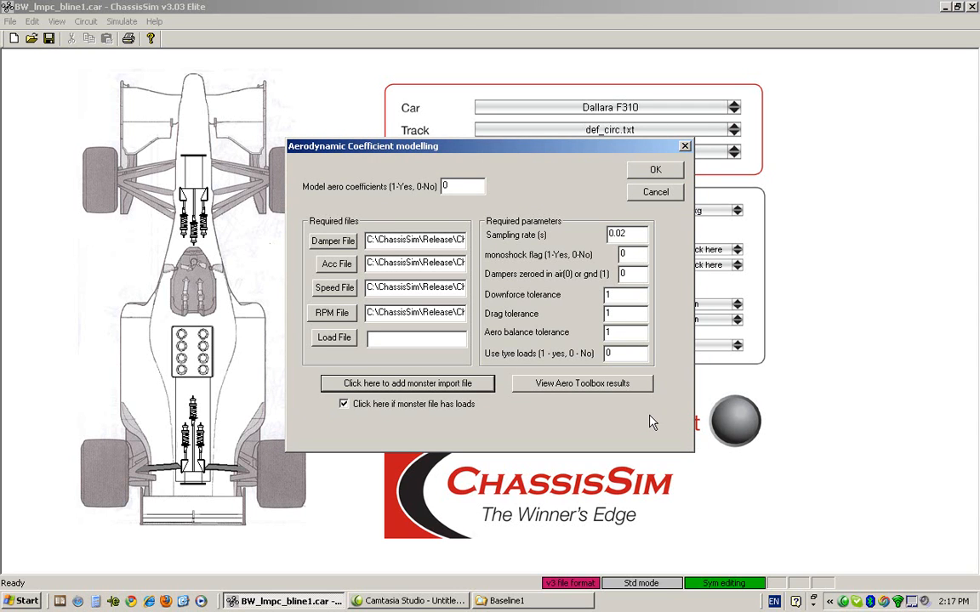
- Check the sampling rate and set the dampers zeroed flag to 1 for ground
double_click(629, 234)
left_click(635, 233)
double_click(635, 233)
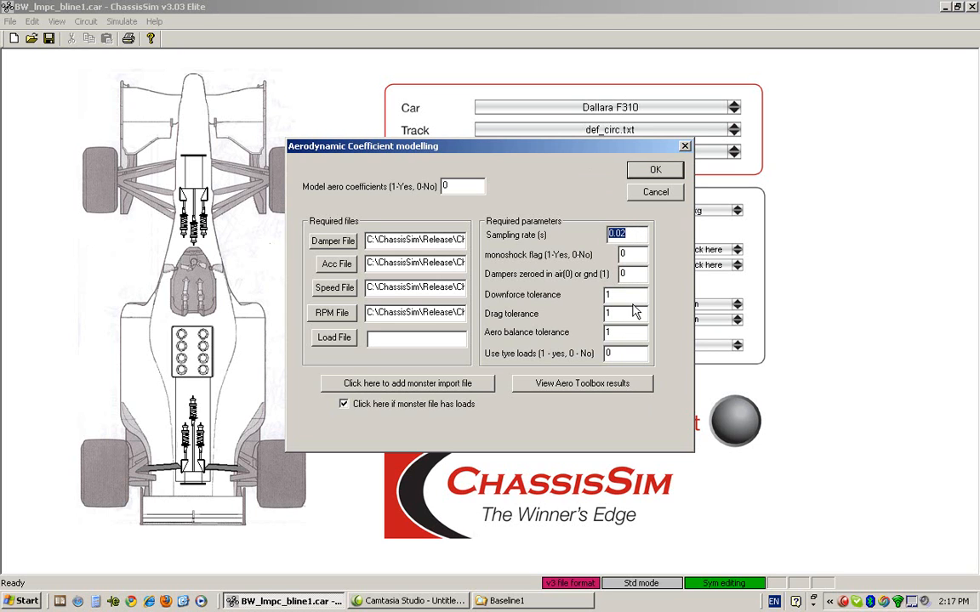
key("Tab")
key("Tab")
type("1")
- Go through the drag and aero balance tolerances, try 1 for the tyre loads flag and return it to 0
left_click(623, 311)
left_click(624, 335)
left_click(618, 333)
left_click(625, 316)
left_click(618, 335)
left_click(617, 354)
left_click_drag(617, 354, 592, 357)
type("1")
type("0")
- Enable aero coefficient modelling with a value of 1, accept the settings and run the simulation
key("Tab")
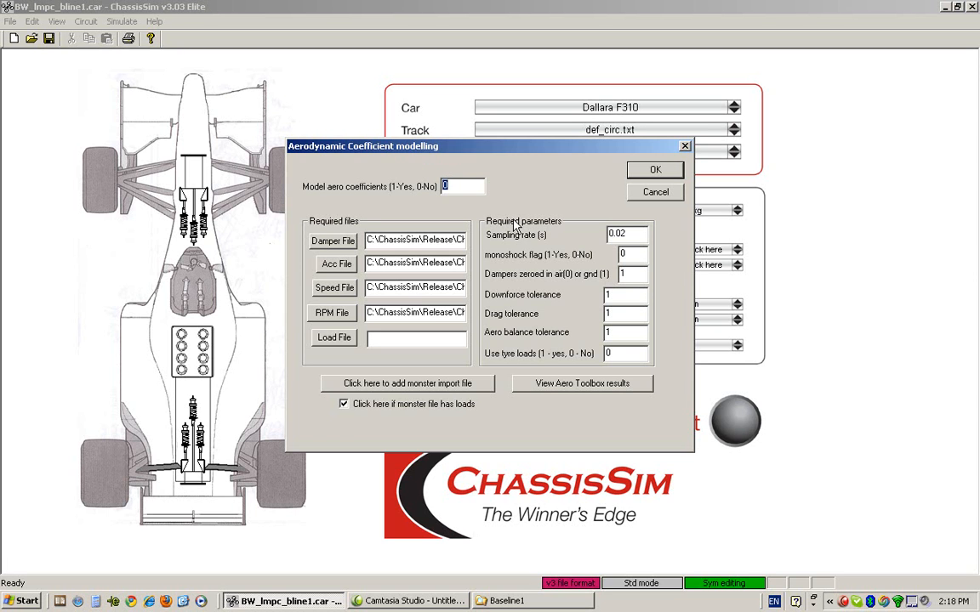
type("1")
left_click(657, 171)
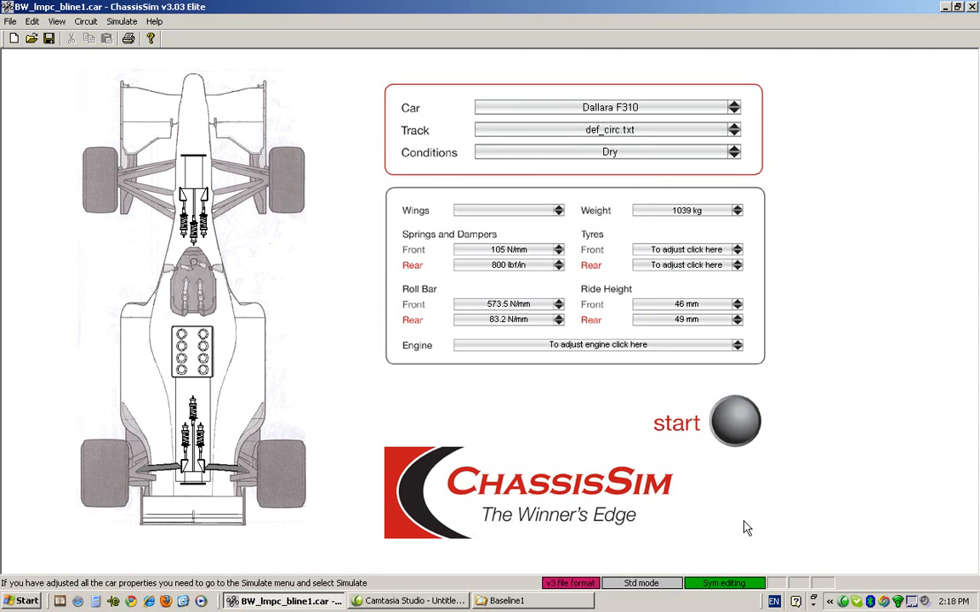
left_click(736, 423)
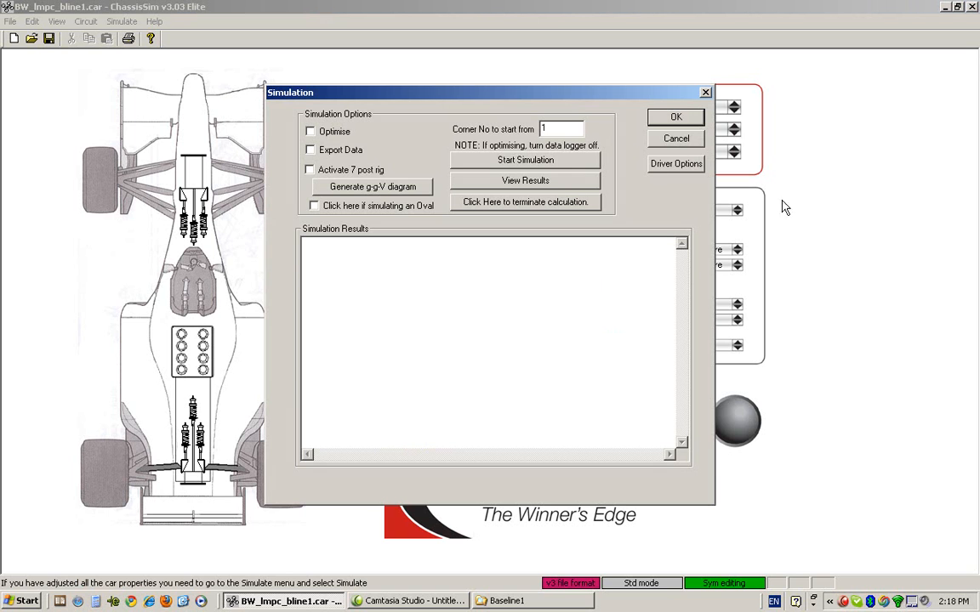
left_click(509, 161)
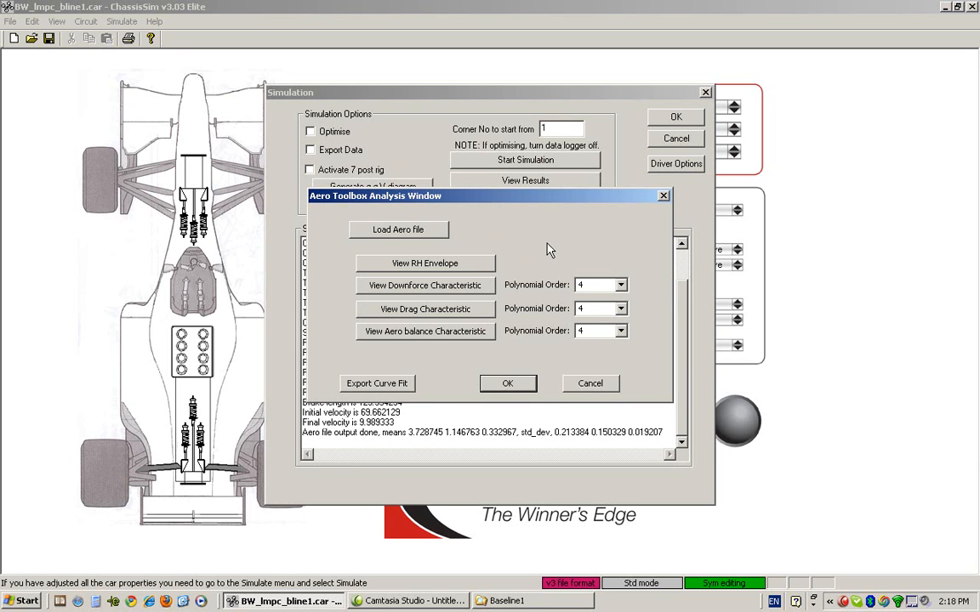
- Reposition the Aero Toolbox Analysis window and view the ride height envelope plot
left_click_drag(550, 198, 566, 133)
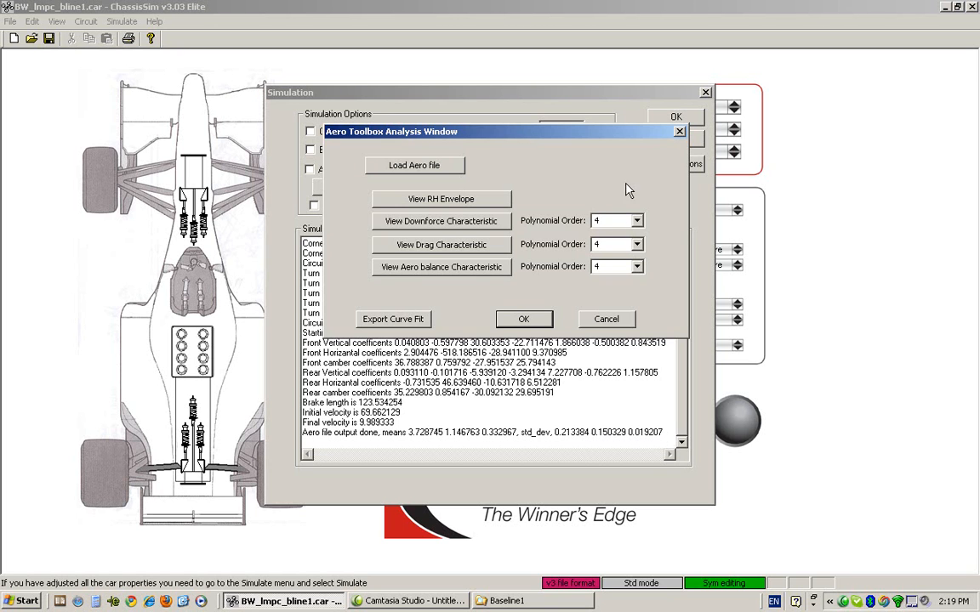
left_click_drag(557, 143, 560, 196)
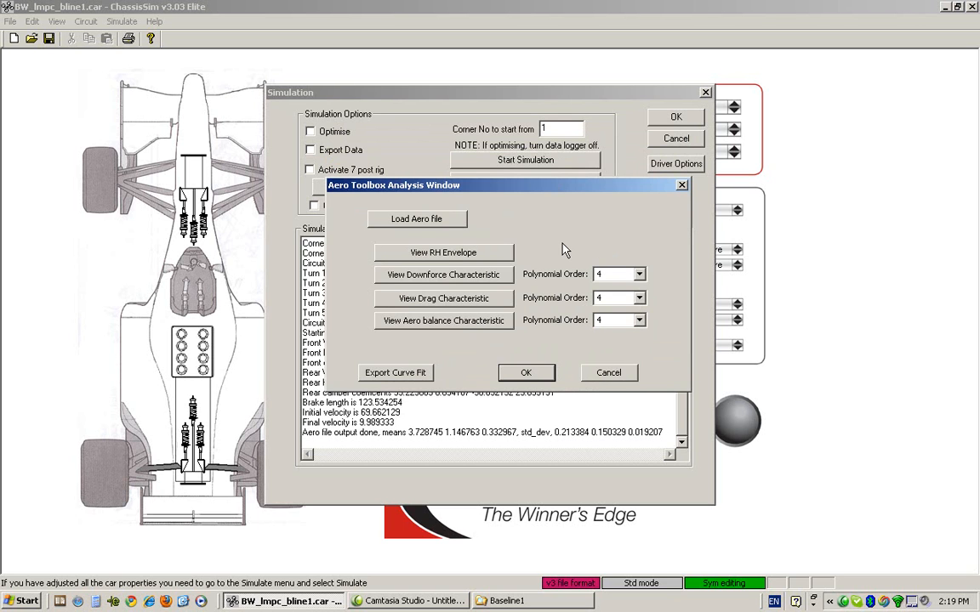
left_click(448, 260)
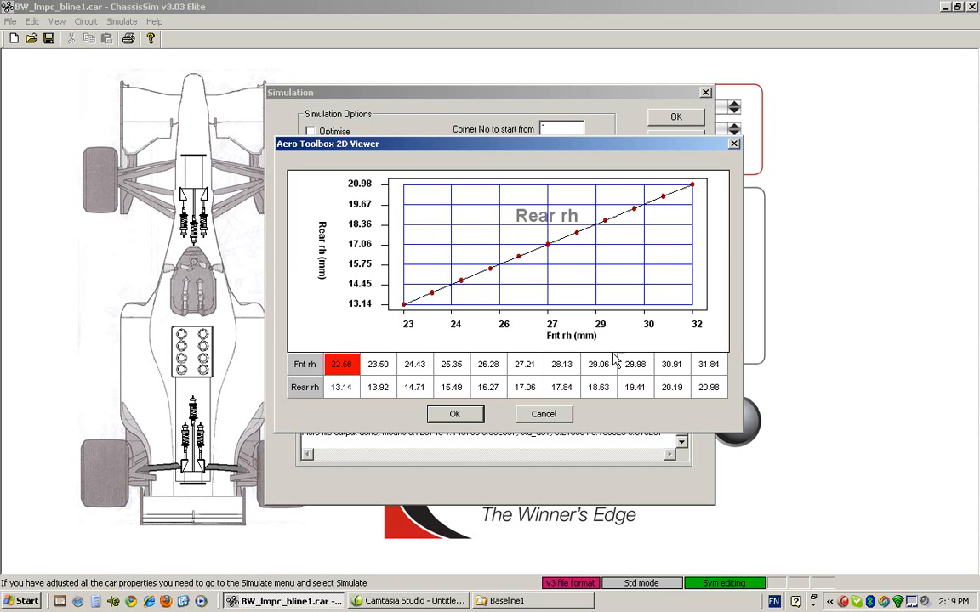
left_click(545, 418)
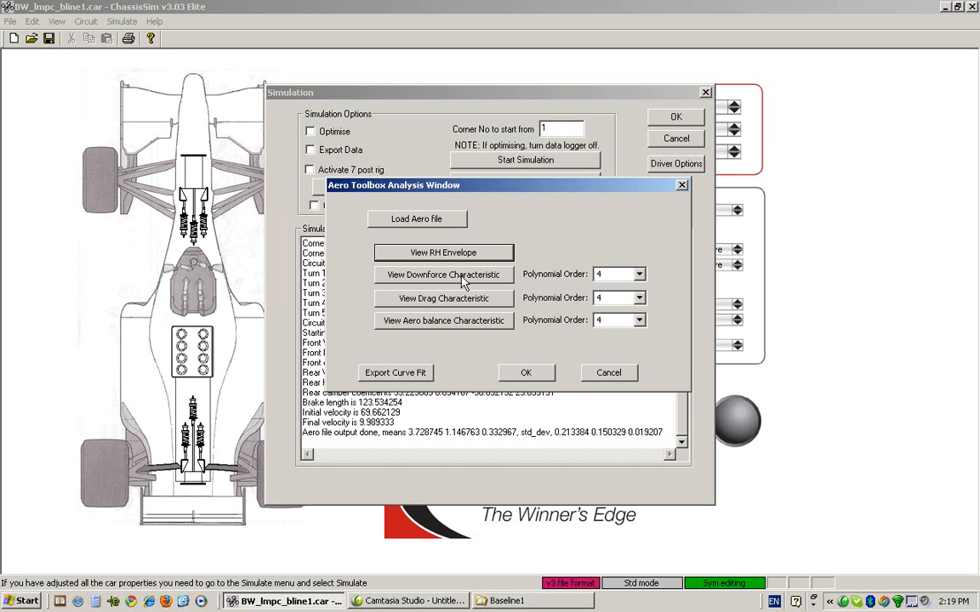
- View the downforce characteristic with polynomial order 4, and again with order 2 for comparison
left_click(417, 275)
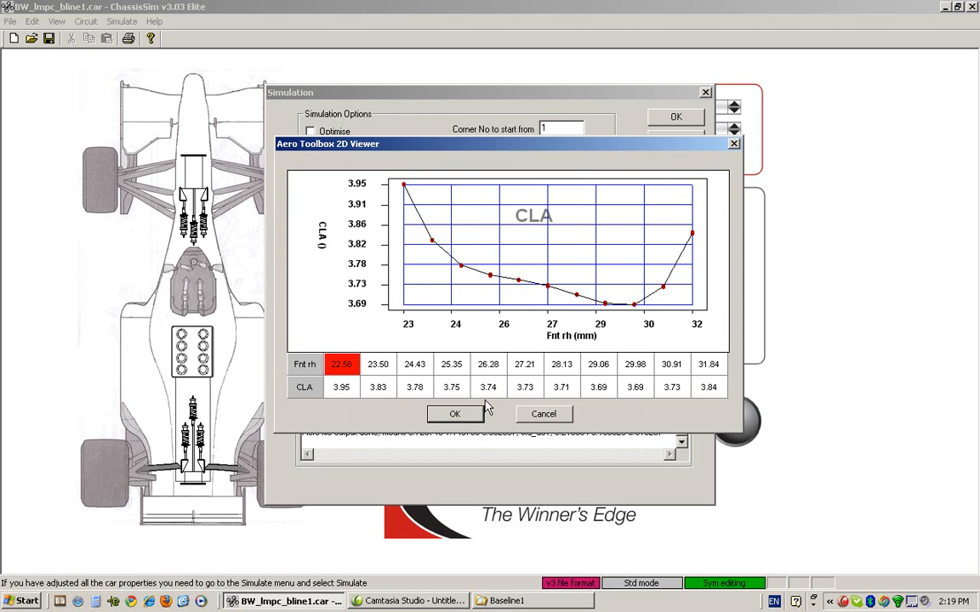
left_click(539, 417)
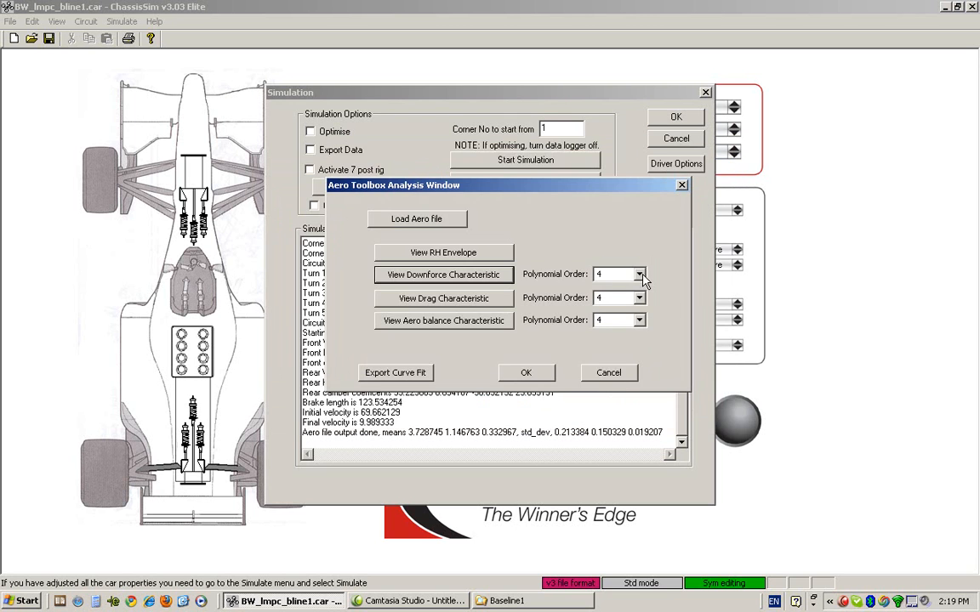
left_click(639, 275)
left_click(621, 298)
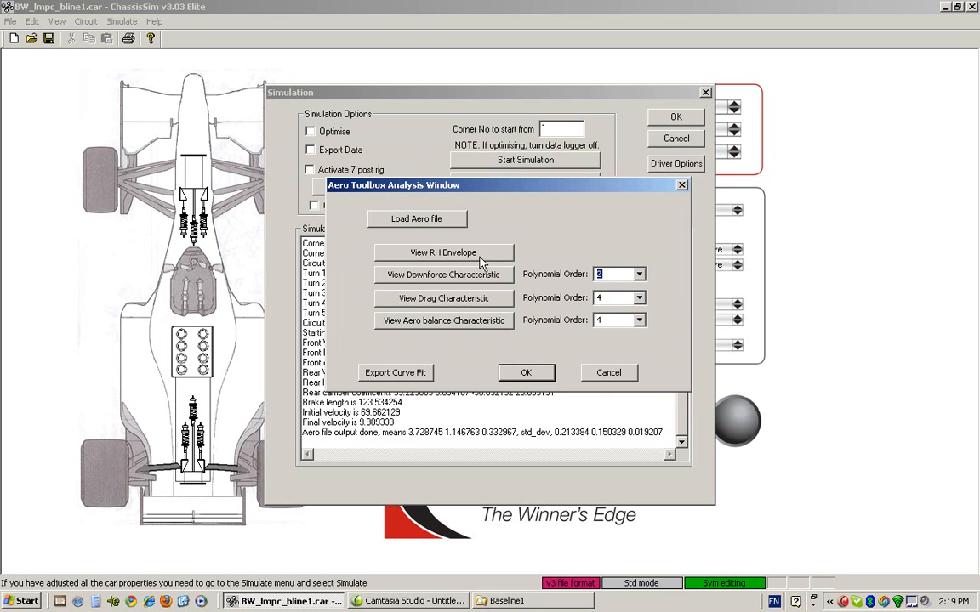
left_click(472, 281)
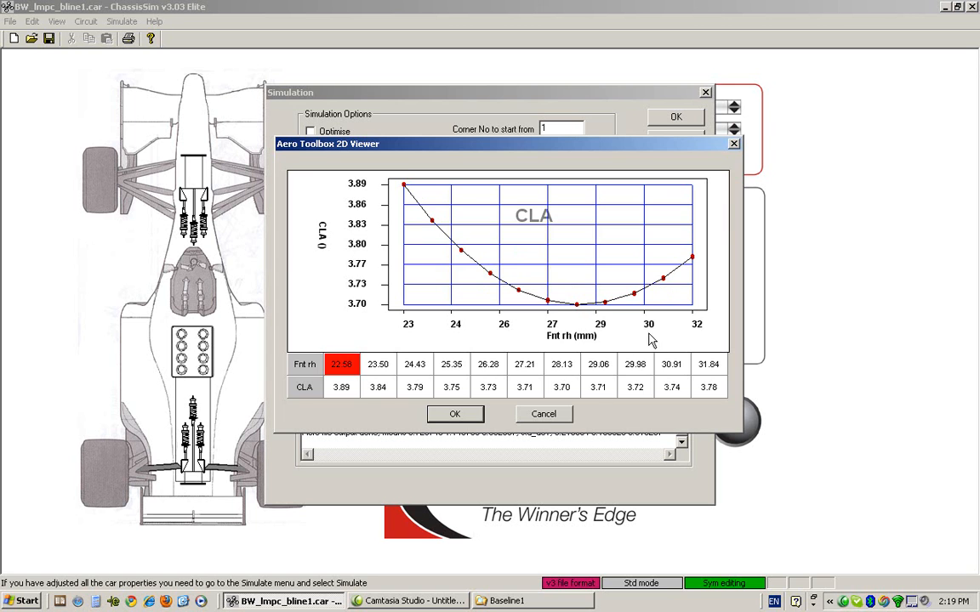
left_click(539, 415)
- View the drag characteristic and the aero balance characteristic, both with polynomial order 4
left_click(448, 303)
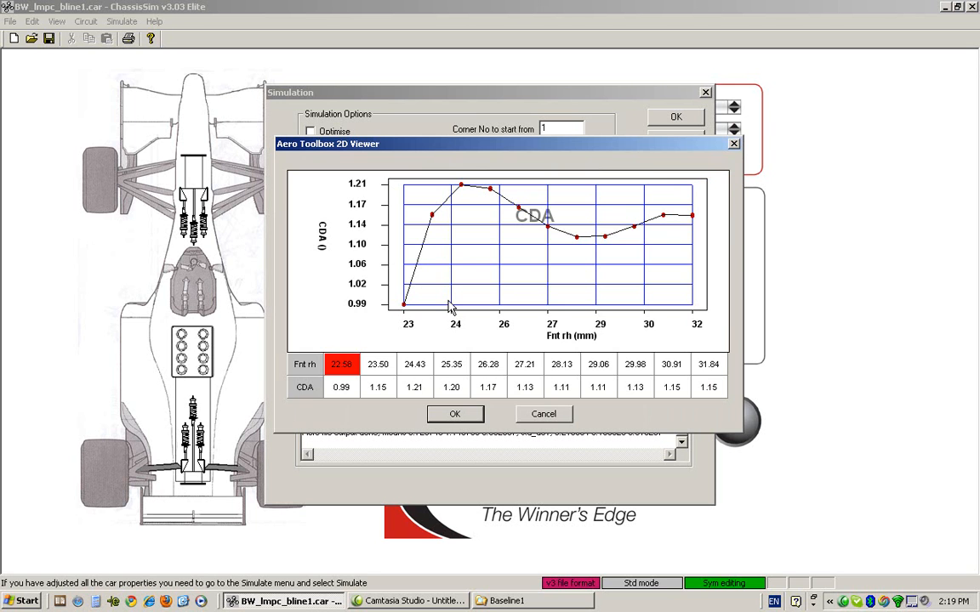
left_click(548, 421)
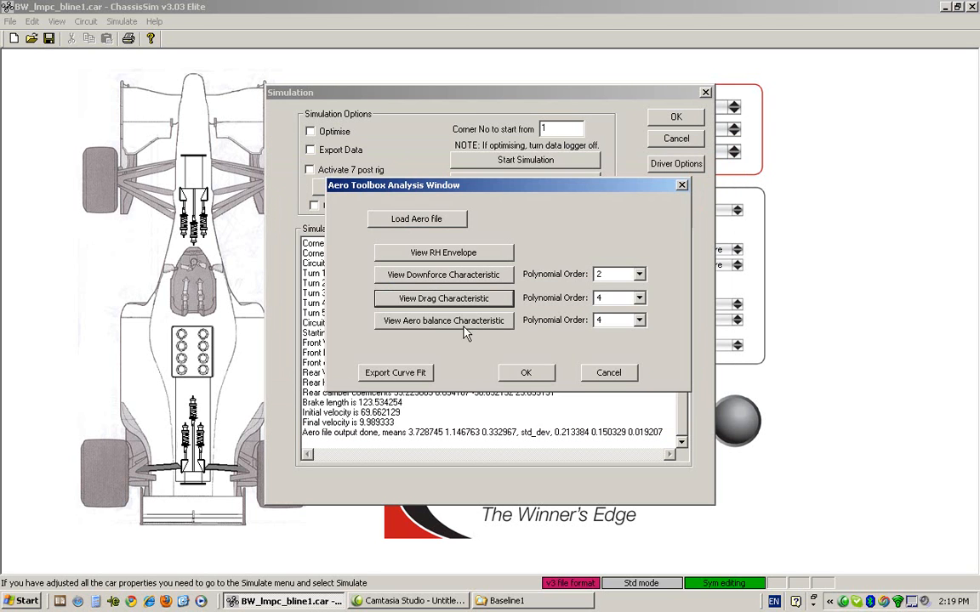
left_click(413, 324)
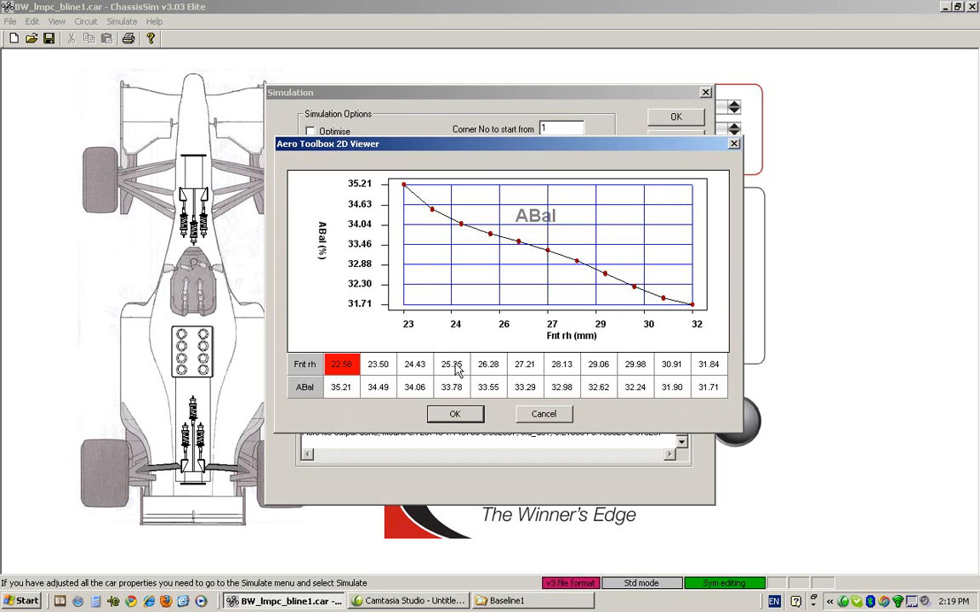
left_click(546, 416)
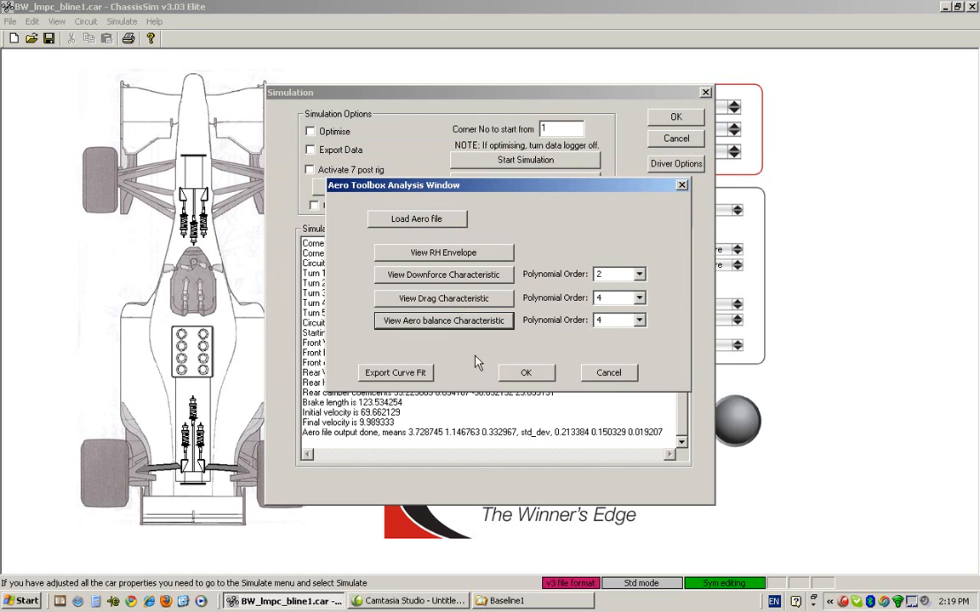
- Set the downforce polynomial order to 1 and view the resulting downforce characteristic
left_click(639, 274)
left_click(608, 286)
left_click(484, 275)
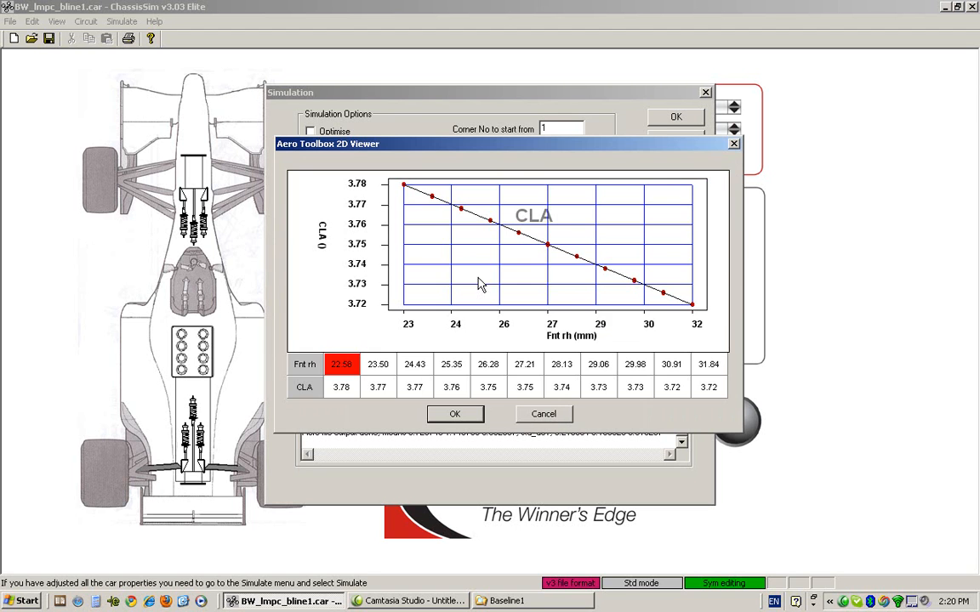
left_click(569, 416)
- Set the drag polynomial order to 2, and view the drag and aero balance characteristics
left_click(638, 298)
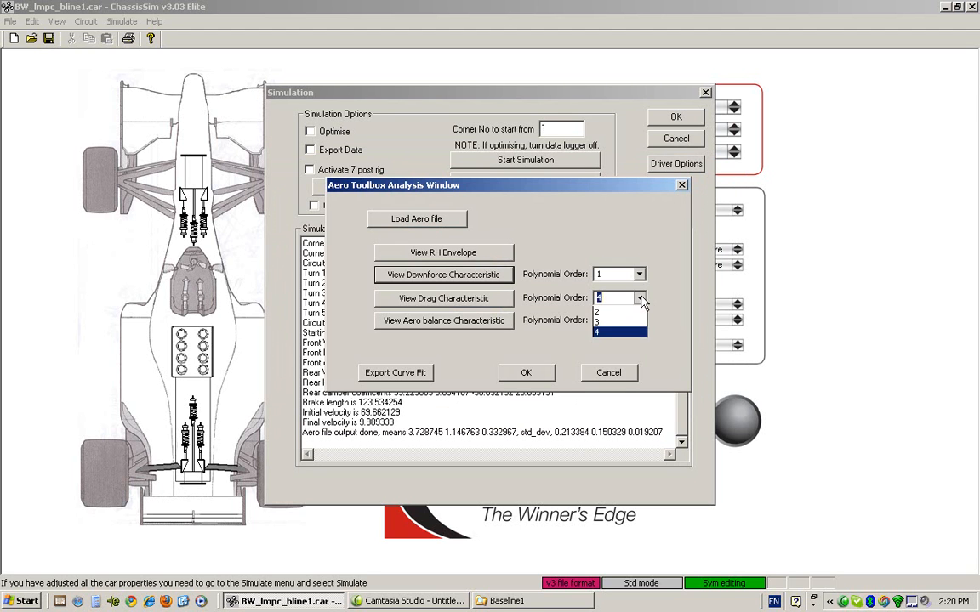
left_click(621, 331)
left_click(488, 305)
left_click(562, 417)
left_click(639, 300)
left_click(621, 332)
left_click(402, 298)
left_click(542, 417)
left_click(400, 320)
left_click(459, 415)
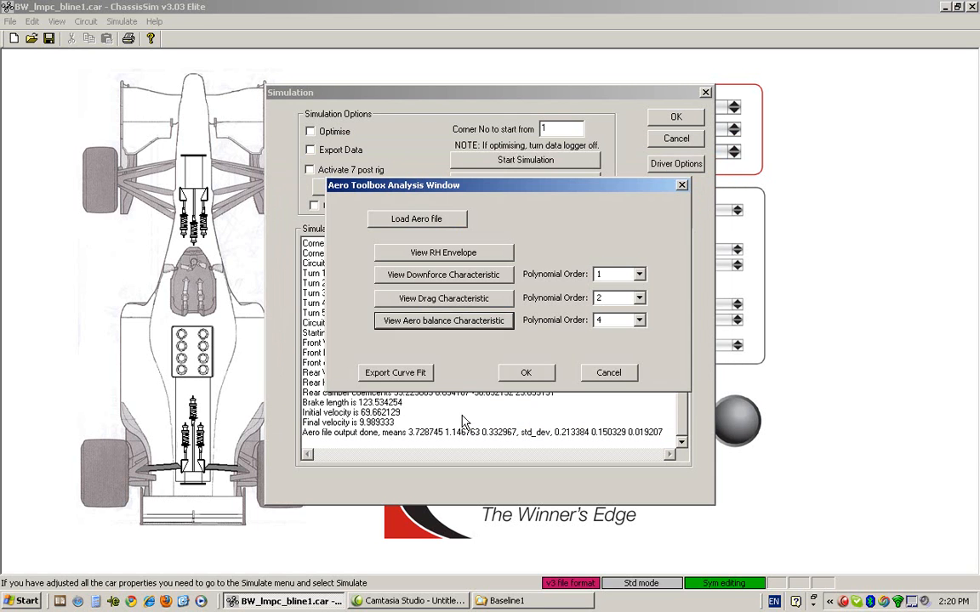
- Open the curve fit export and cancel it, accept the aero analysis and close the Simulation dialog
left_click(406, 375)
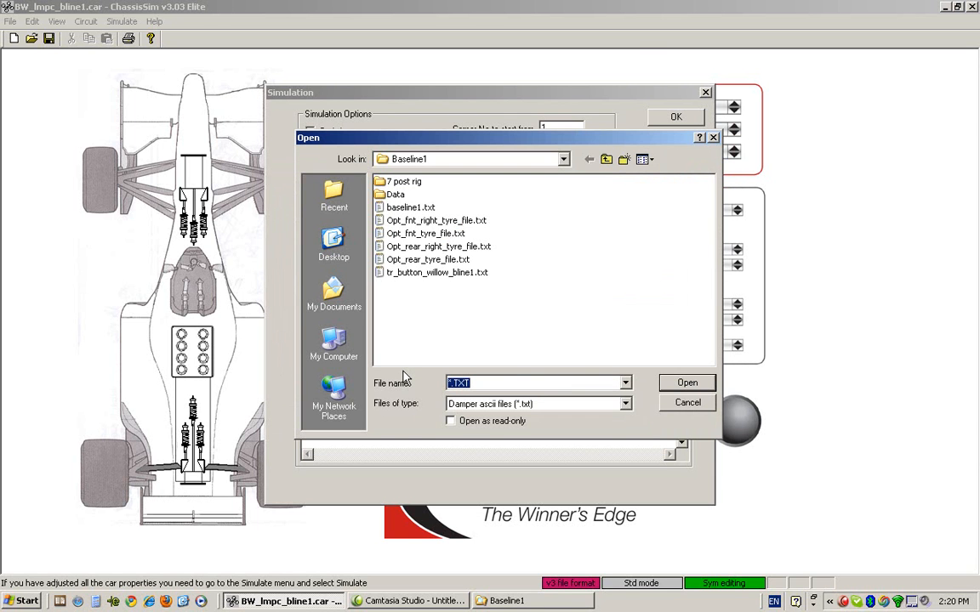
left_click(689, 405)
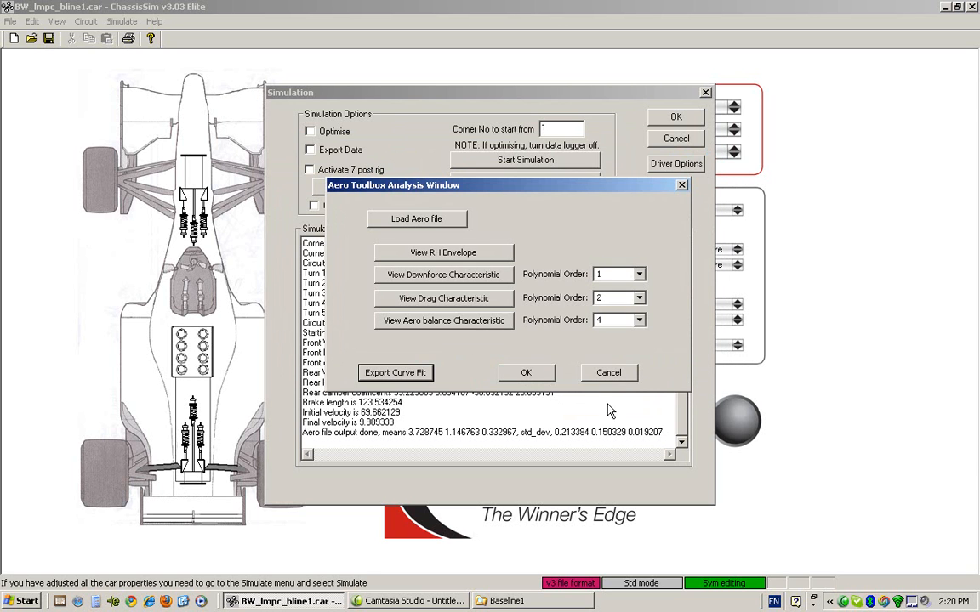
left_click(535, 375)
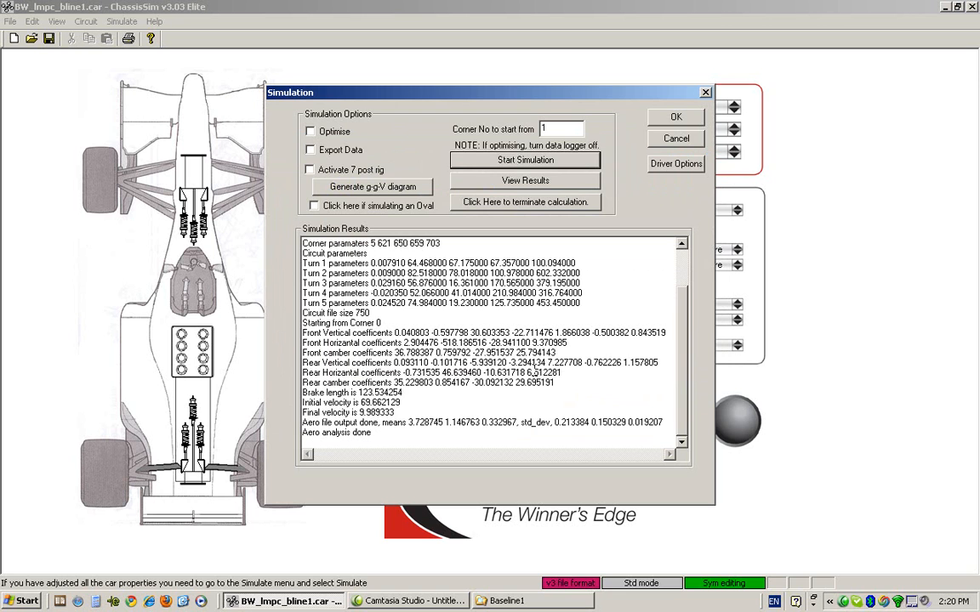
left_click(669, 142)
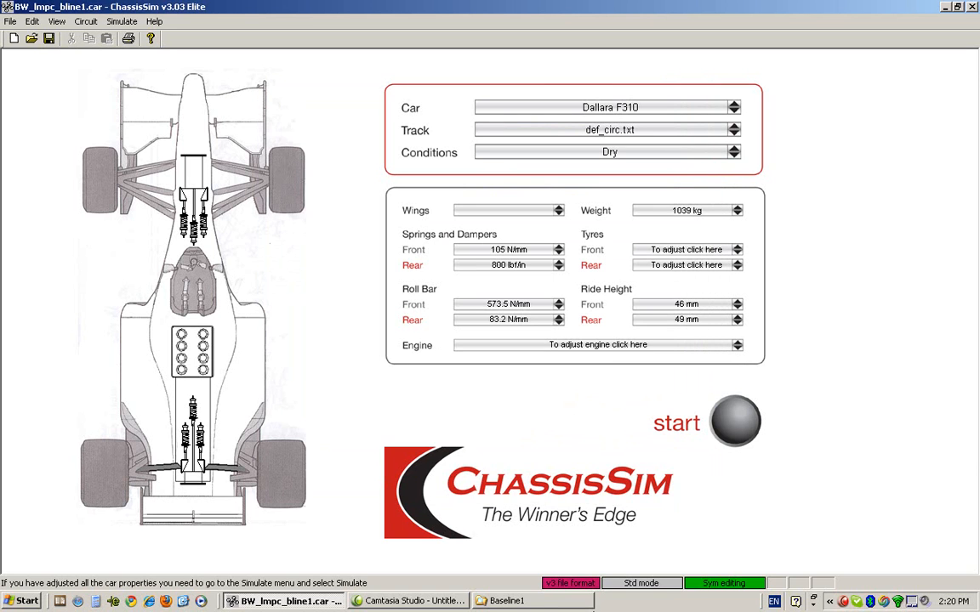
- Switch to the Baseline1 folder in the file explorer, sort its files by name and select aero_analysis_results.dat
left_click(510, 601)
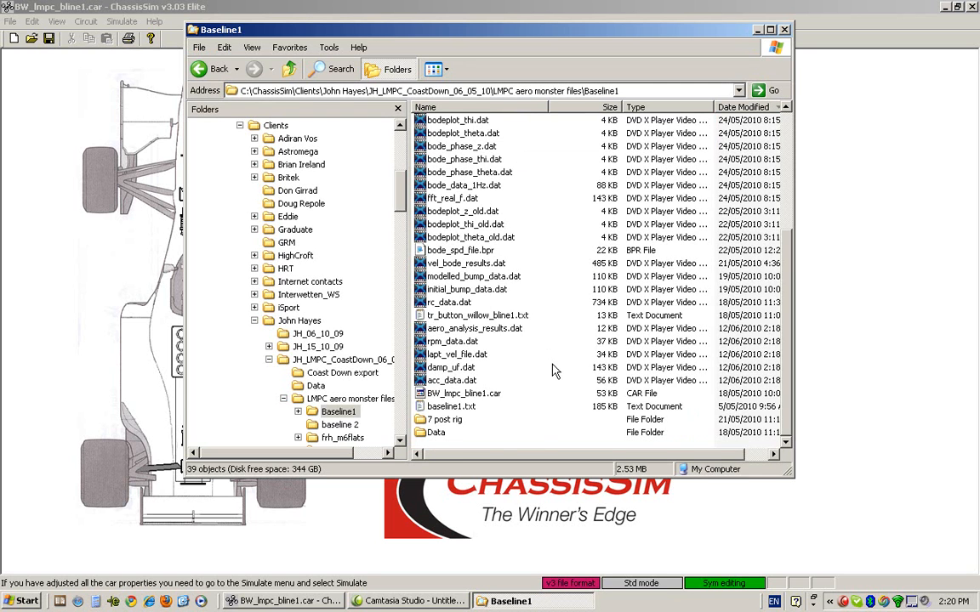
scroll(500, 336, "up", 5)
scroll(552, 375, "down", 5)
scroll(552, 375, "up", 5)
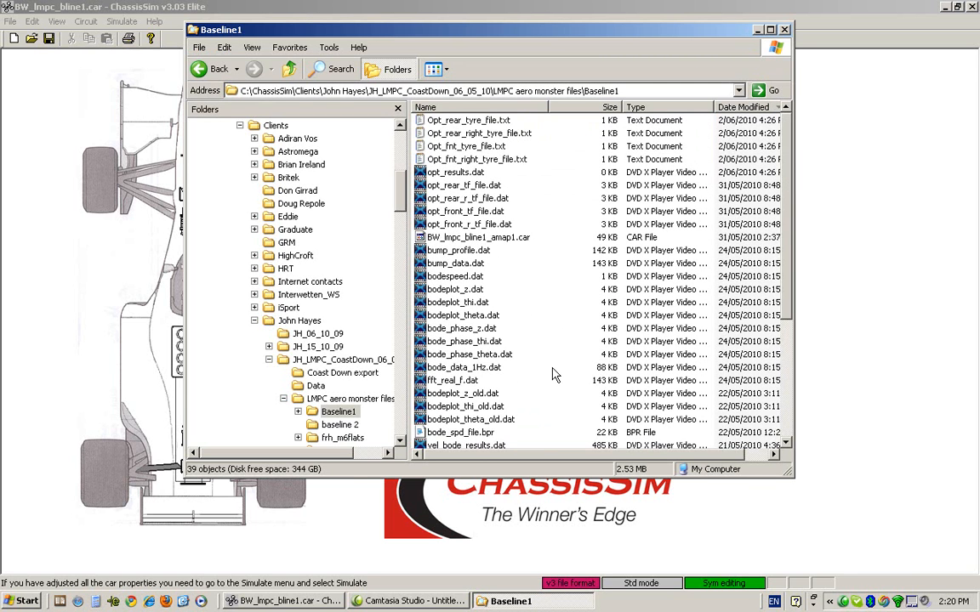
left_click(480, 108)
left_click(493, 161)
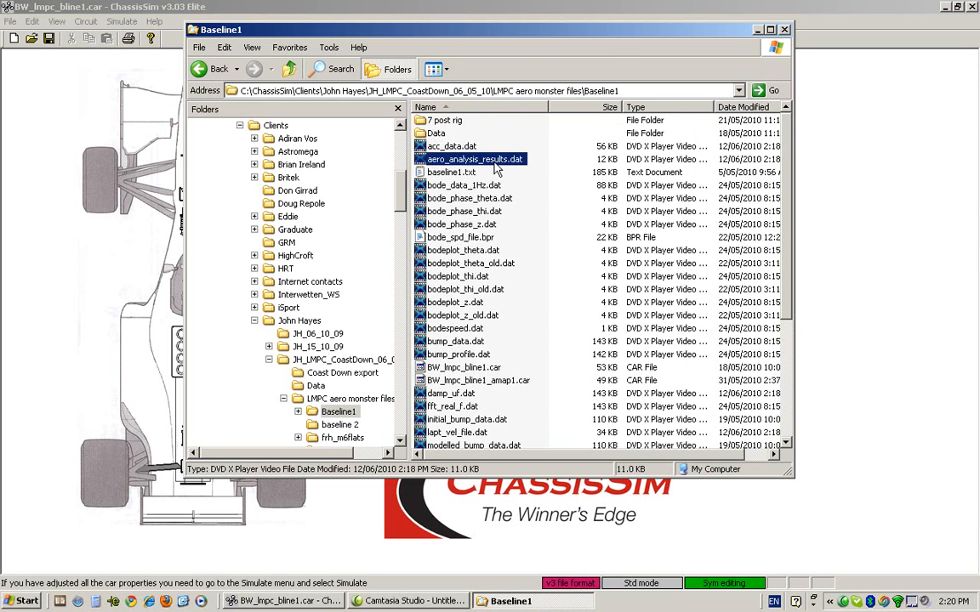
- Open aero_analysis_results.dat in Notepad
left_click_drag(498, 169, 445, 137)
left_click(446, 170)
right_click(450, 162)
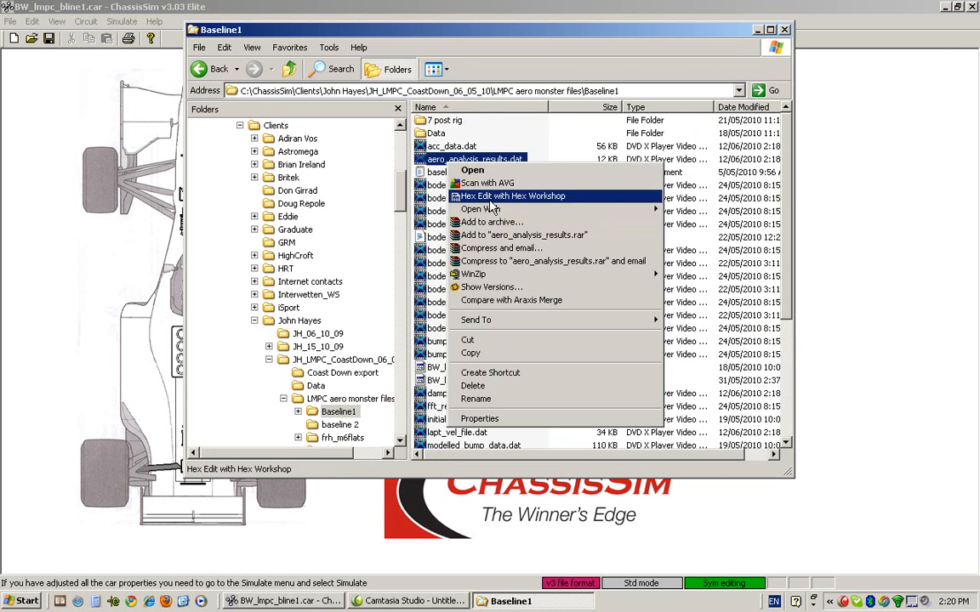
mouse_move(507, 212)
left_click(630, 217)
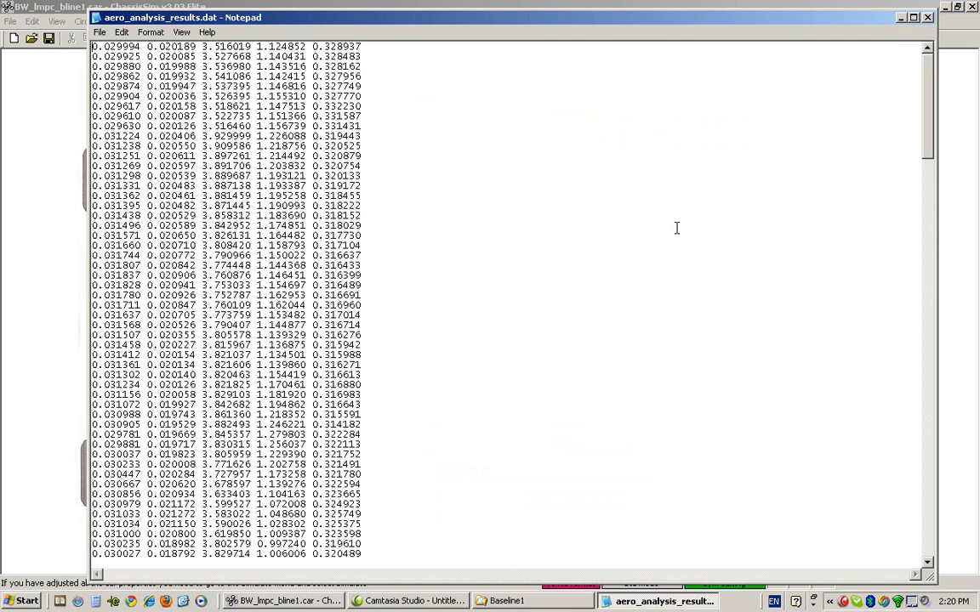
- Highlight the first data row of the aero results for review, and close the results file and the Baseline1 folder
left_click_drag(93, 45, 378, 47)
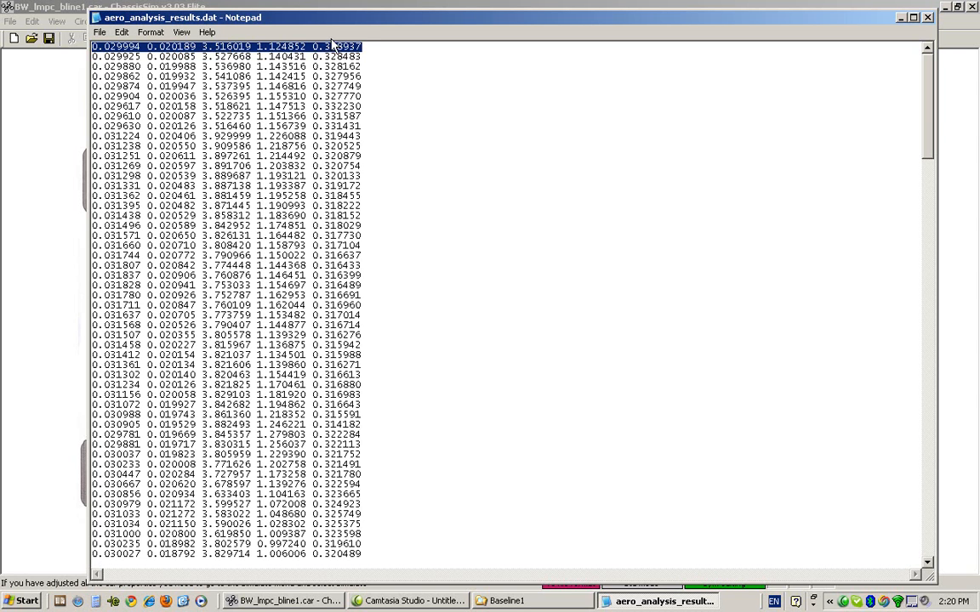
left_click(396, 146)
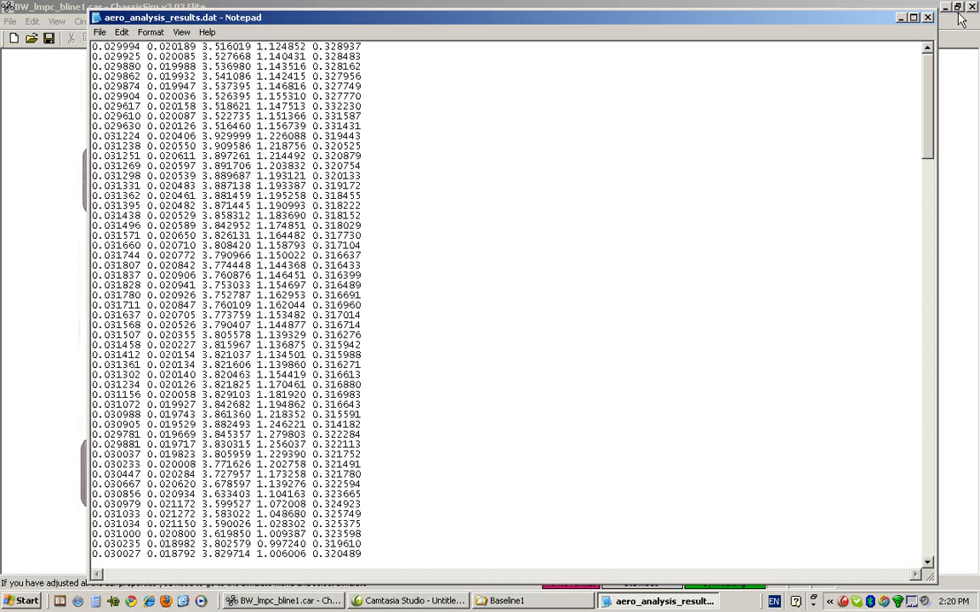
left_click(928, 18)
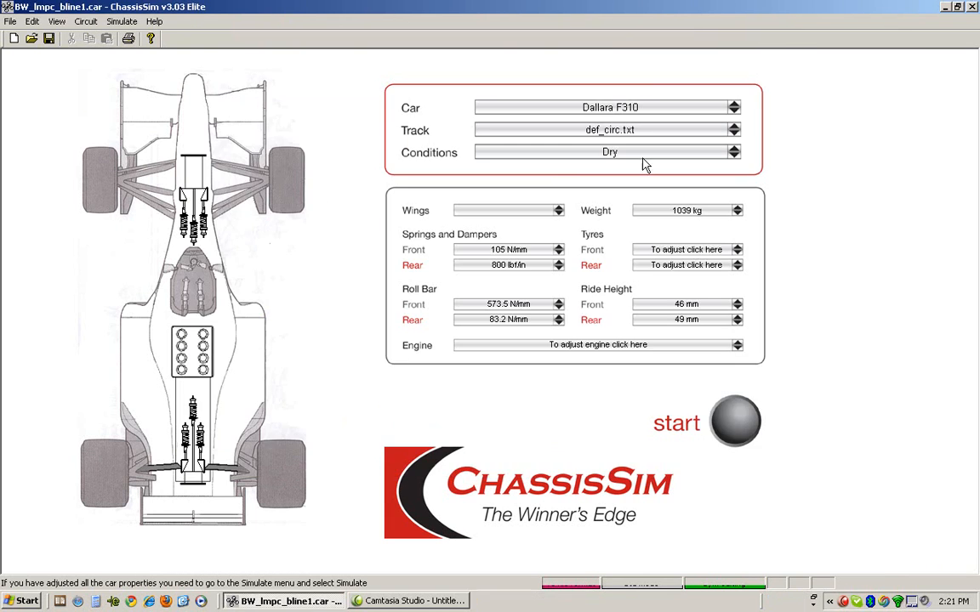
left_click(784, 29)
- View the downforce ride height map from the car's aerodynamic properties, and leave both dialogs without saving changes
left_click(236, 108)
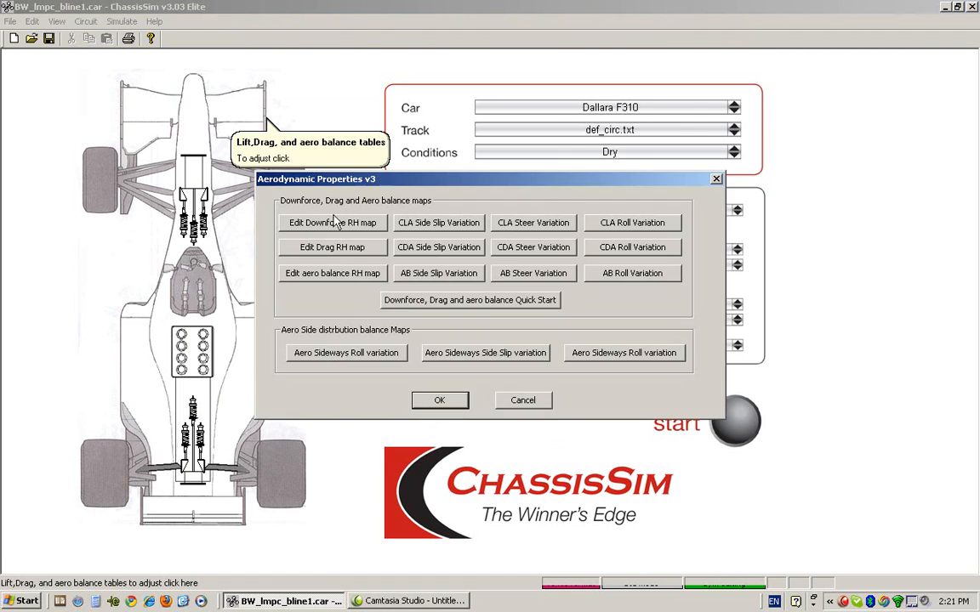
left_click(289, 218)
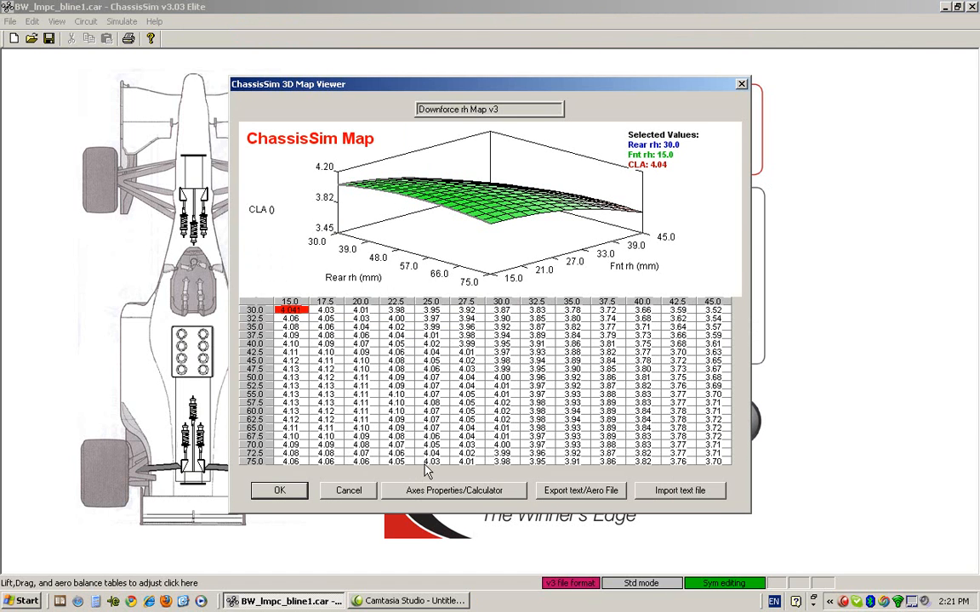
left_click(348, 494)
left_click(518, 401)
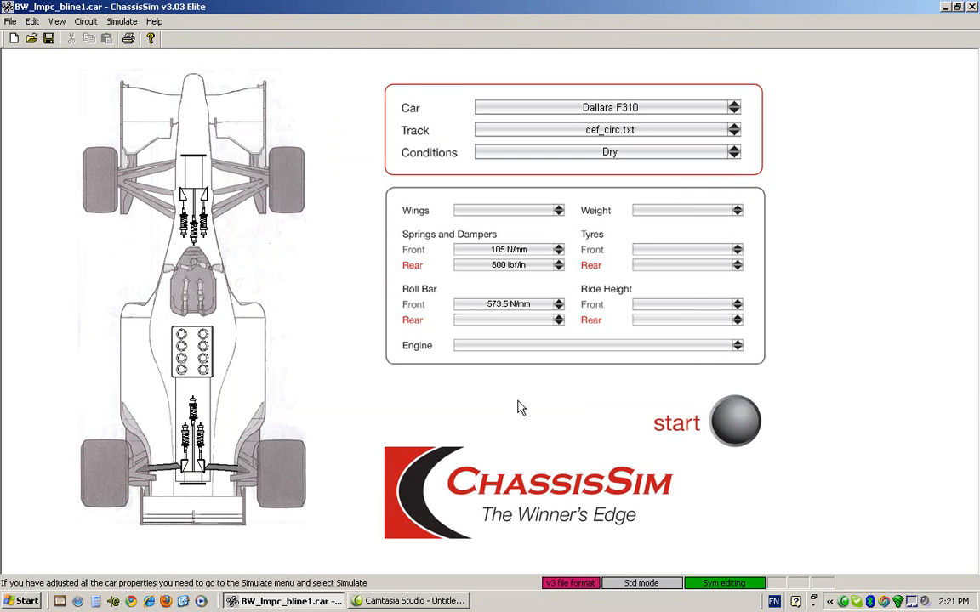